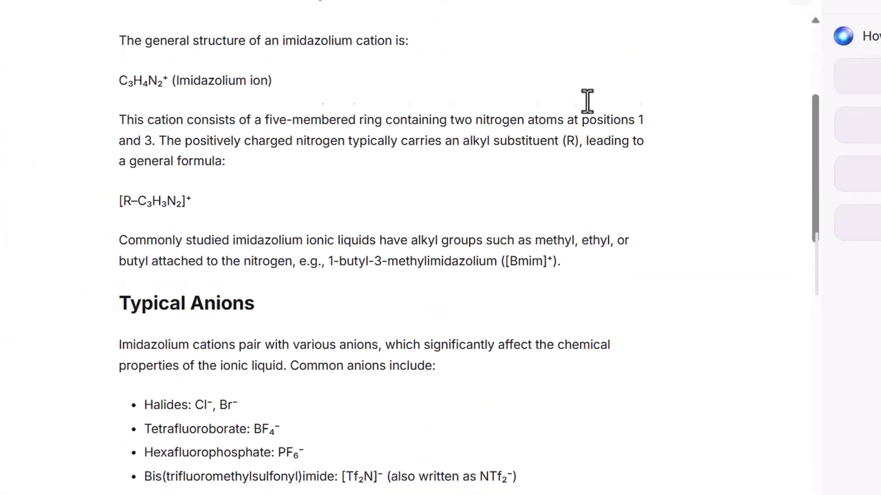
scroll(587, 101, down, 15)
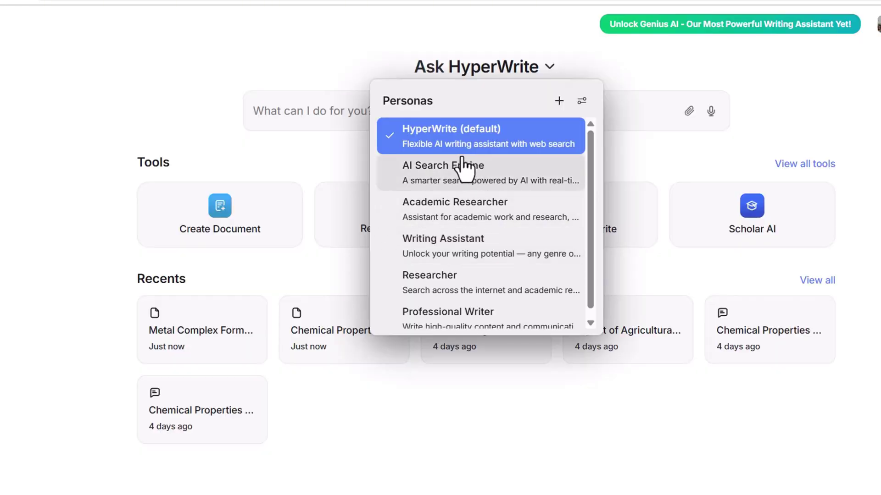
- Scroll down the HyperWrite page to reach the document-creation options
scroll(459, 188, down, 1)
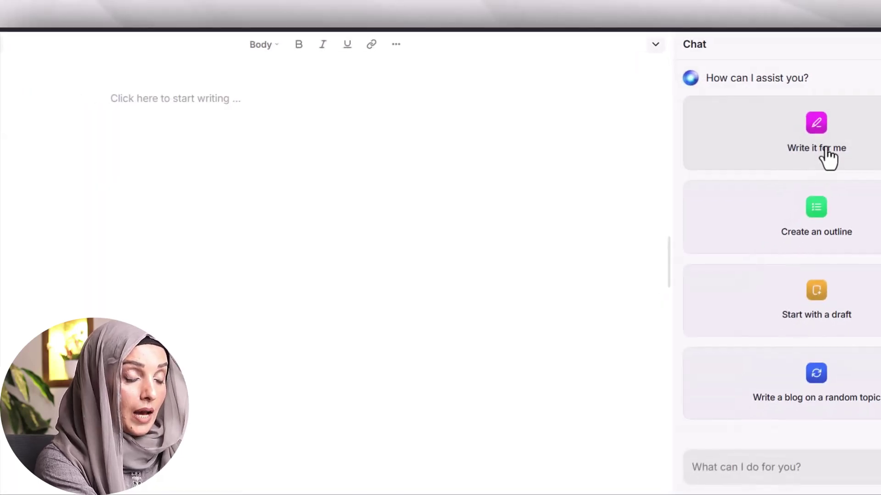
- Ask 'Write it for me' for the chemical properties of imidazole-based ionic liquids, with formulas and equations
click(824, 149)
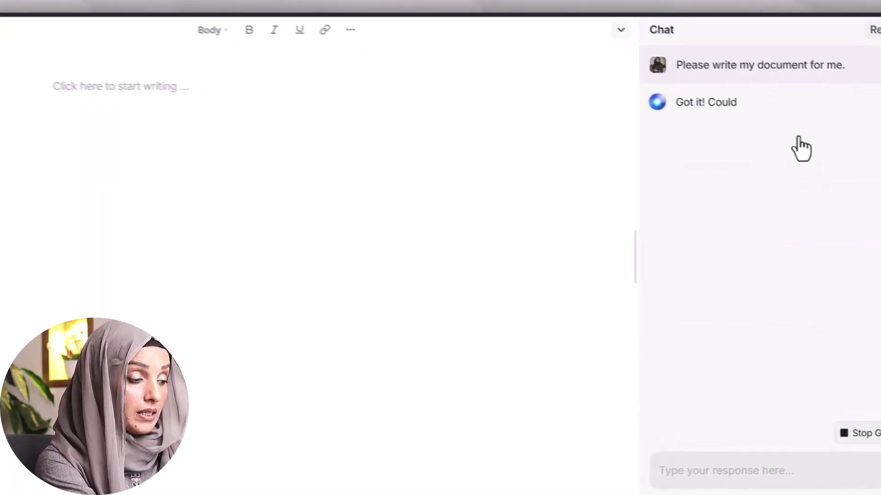
click(749, 476)
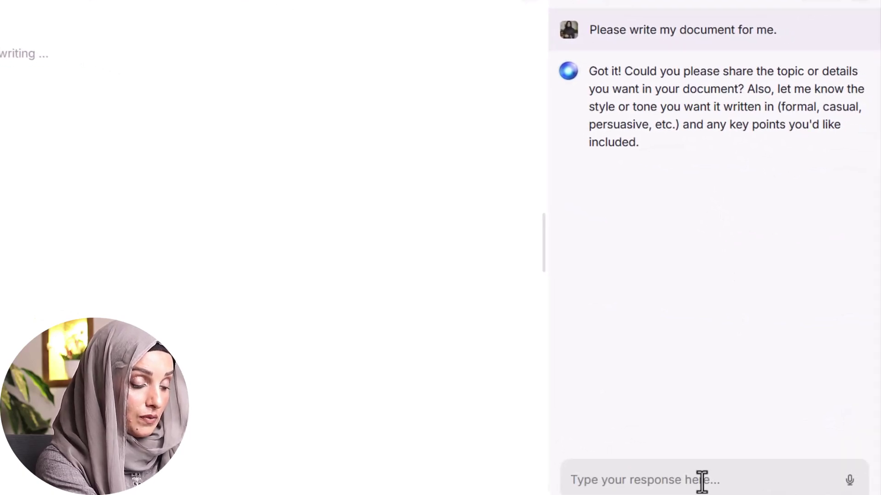
text(Write chemsi)
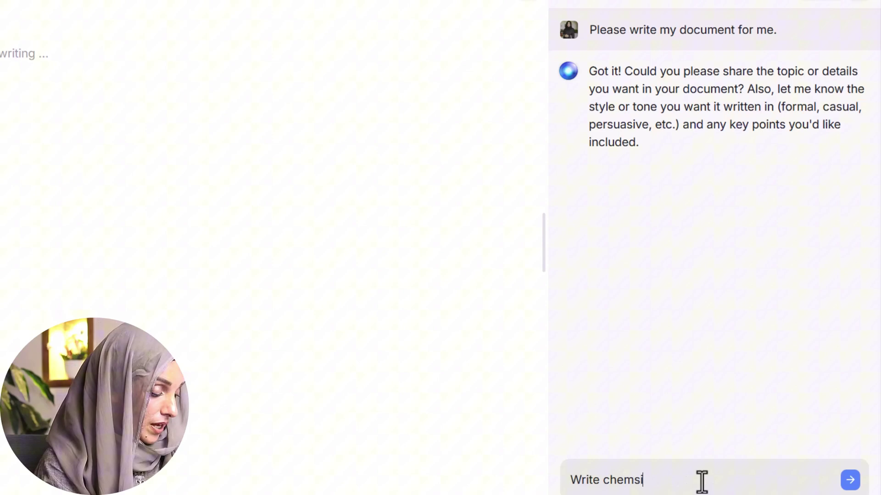
text(cal proper)
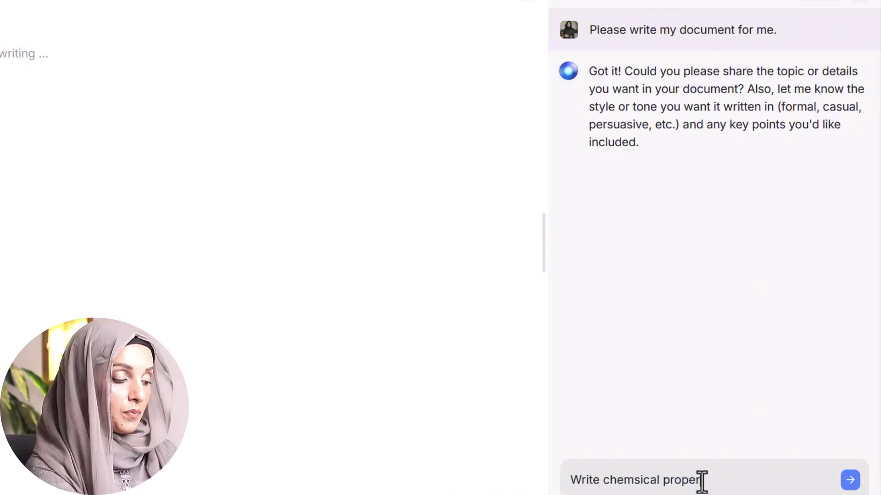
text(tes of imidazole based ionic liquids inclused)
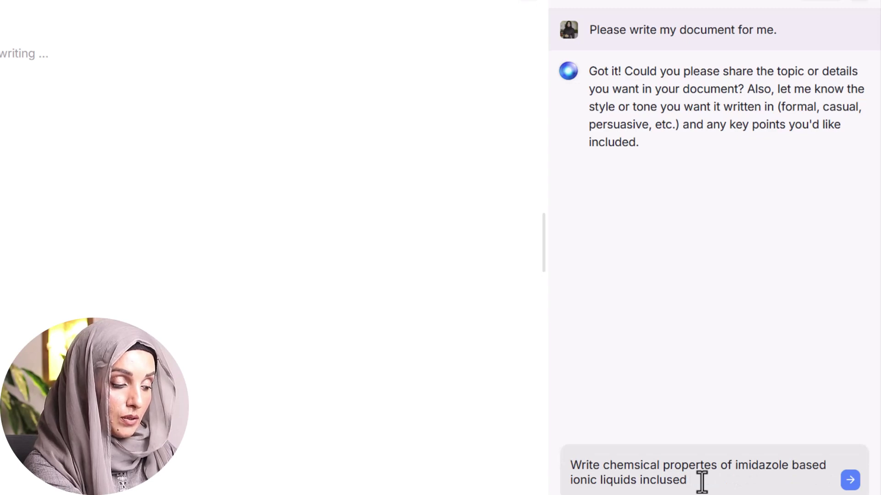
text( chemic)
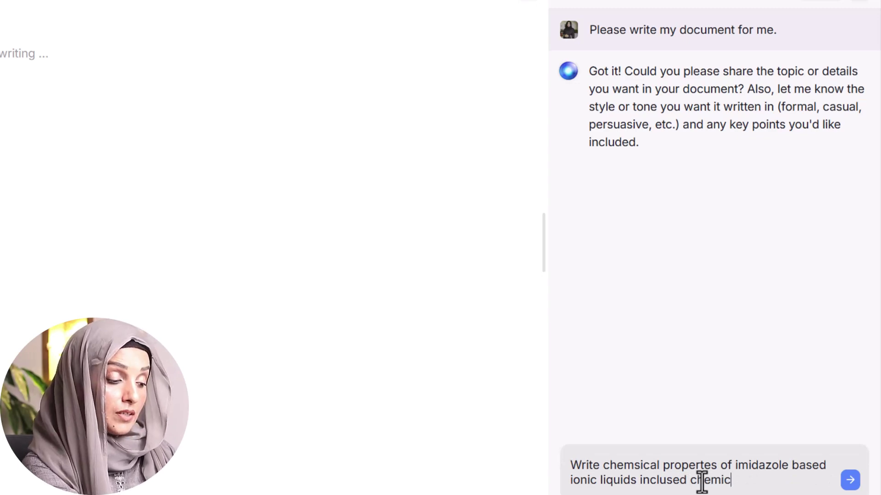
text(al formu;asand chemical equations)
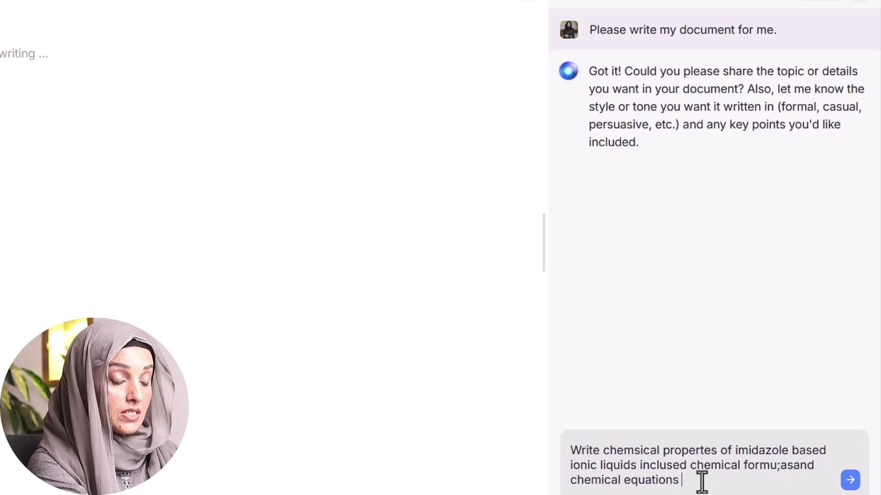
key(ctrl+BackSpace)
key(ctrl+BackSpace)
key(ctrl+BackSpace)
key(ctrl+BackSpace)
key(ctrl+BackSpace)
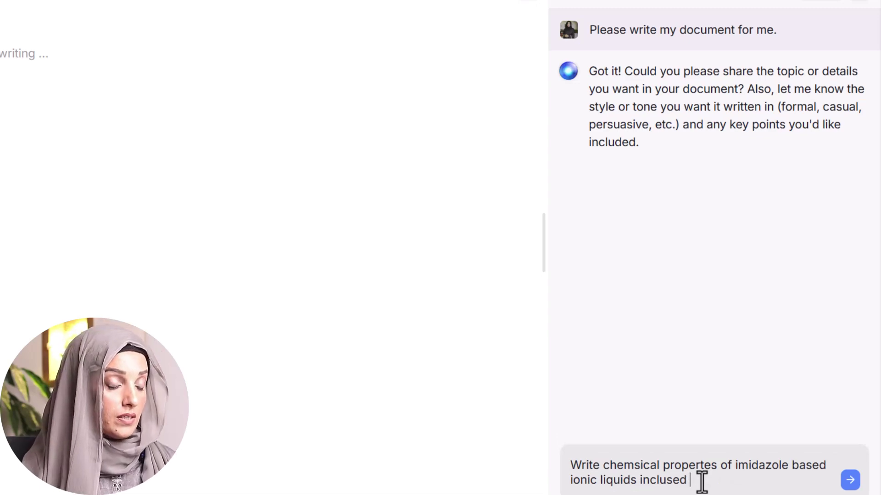
text(and chemical equatio)
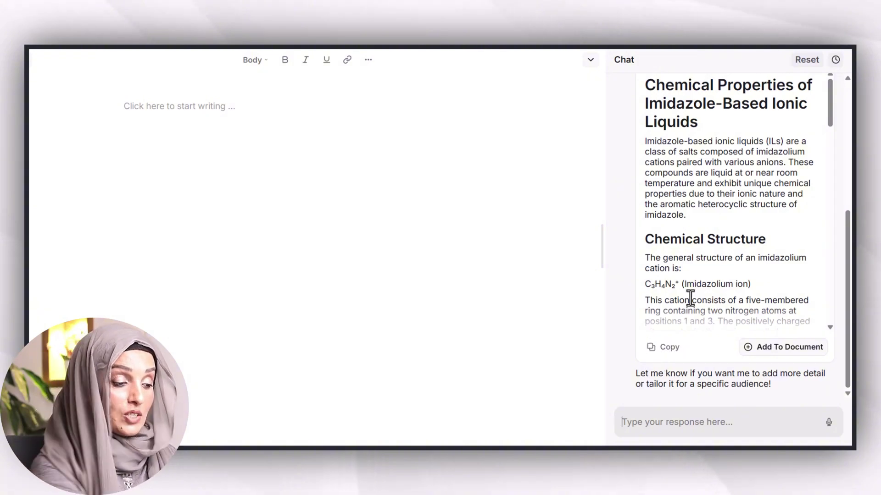
- Insert the generated imidazole ionic liquids article into the empty document
scroll(720, 277, down, 15)
scroll(720, 276, down, 8)
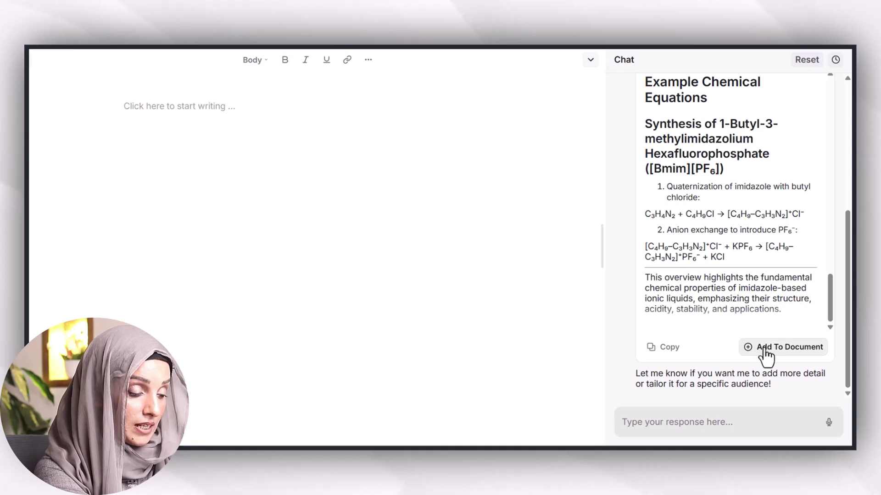
click(649, 348)
click(741, 352)
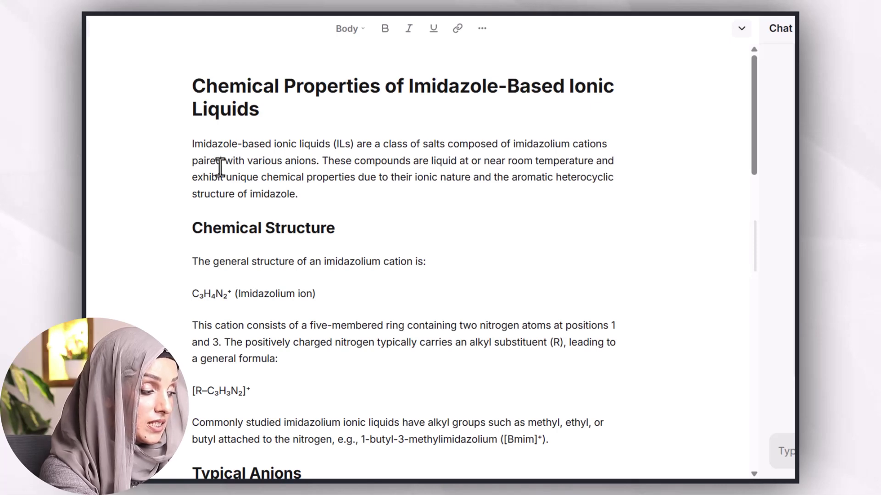
scroll(292, 193, down, 3)
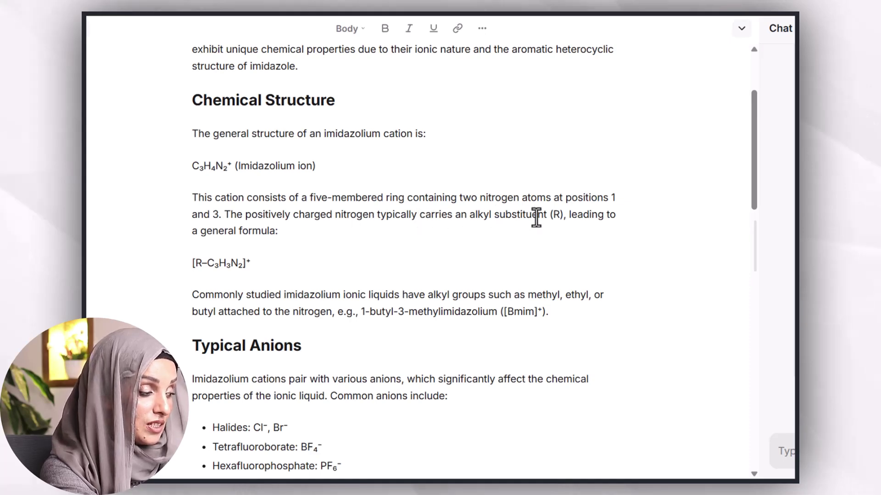
scroll(257, 279, down, 4)
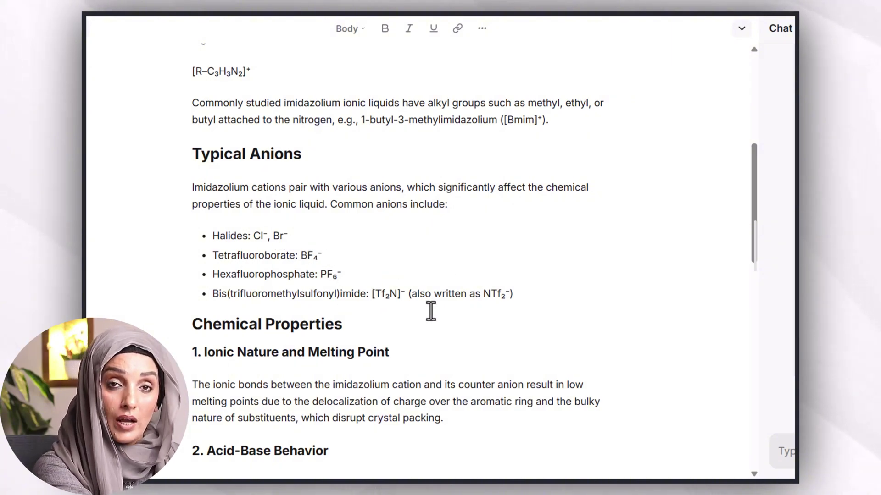
scroll(408, 299, down, 5)
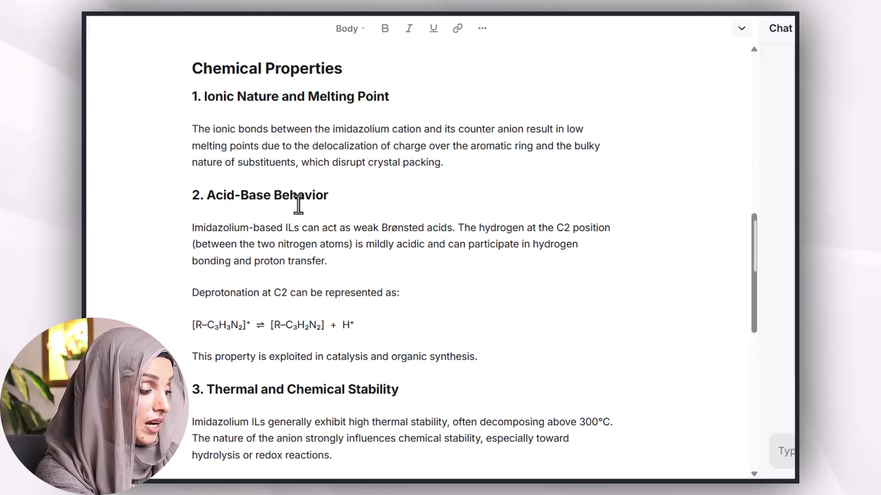
scroll(347, 282, down, 2)
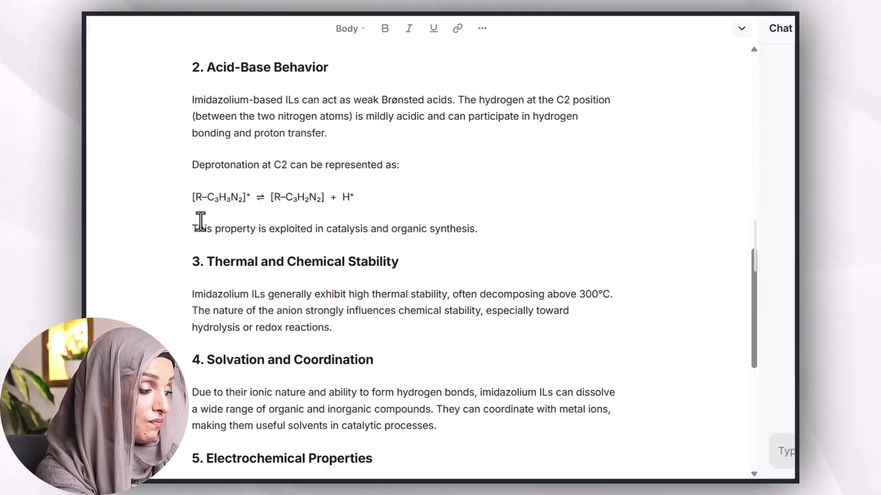
drag(181, 197, 281, 195)
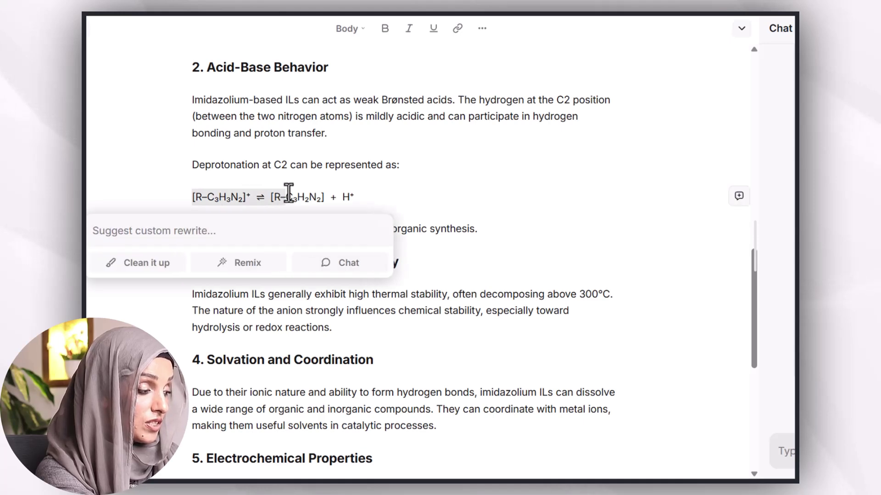
click(365, 193)
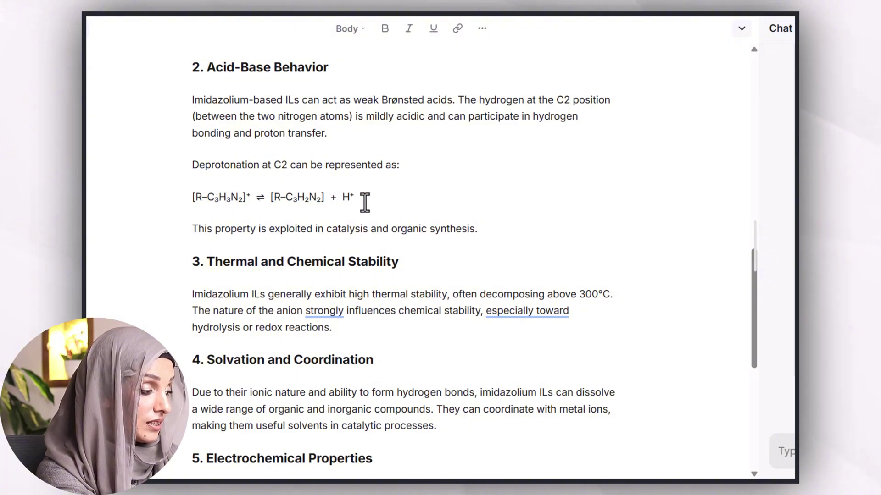
scroll(287, 280, down, 8)
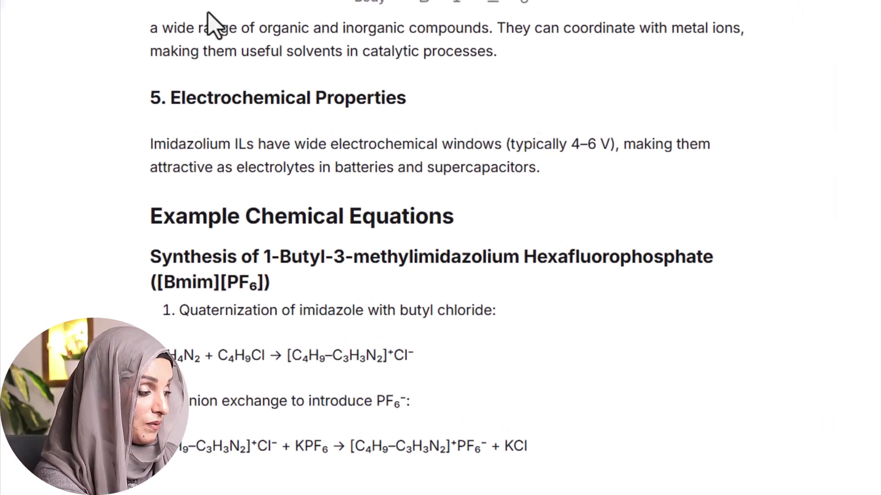
- Browse the editor's text-size options and more-formatting menu
click(404, 6)
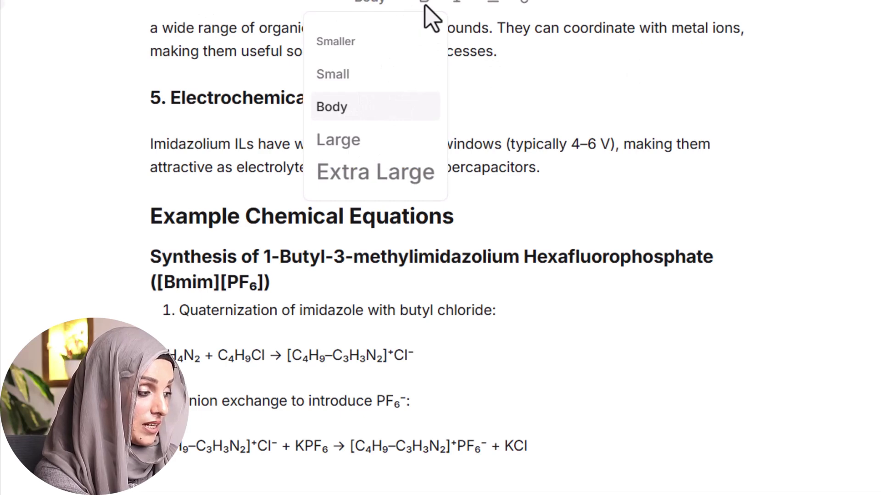
click(427, 6)
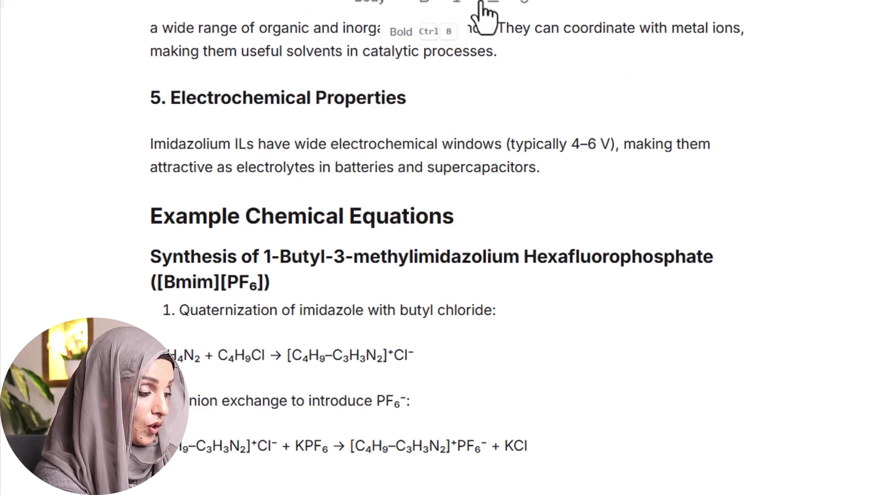
click(561, 5)
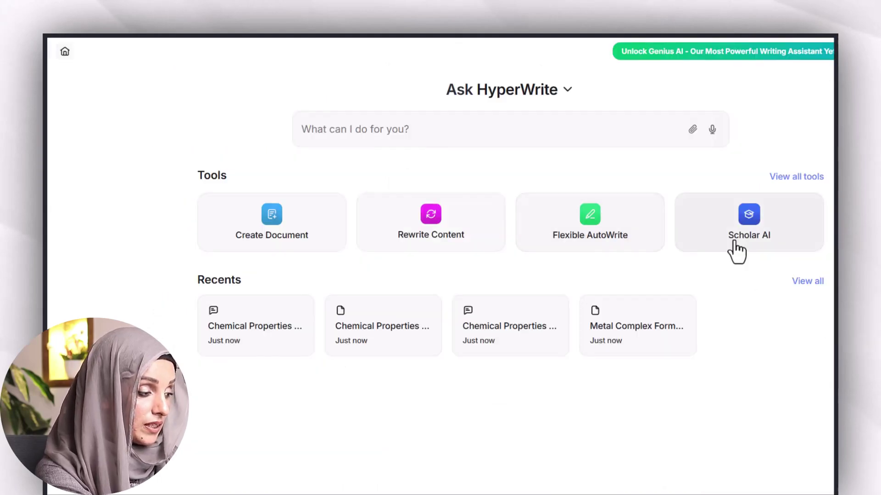
- Run Scholar AI on the topic 'The impact of chemical change in agriculture'
click(733, 248)
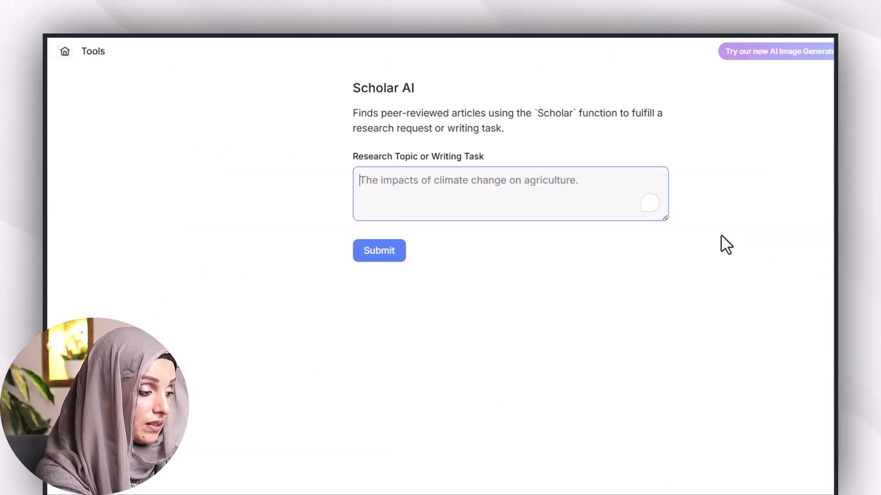
click(533, 195)
click(65, 50)
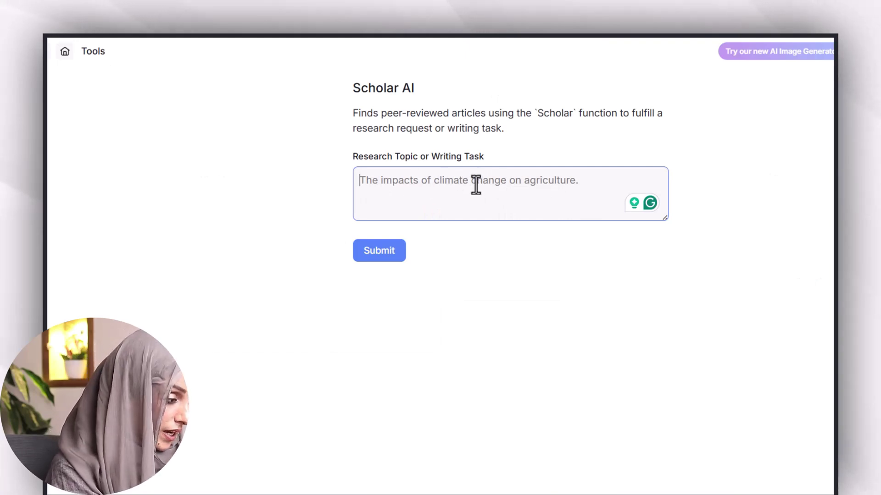
text(The impact of chemical change in agriculture)
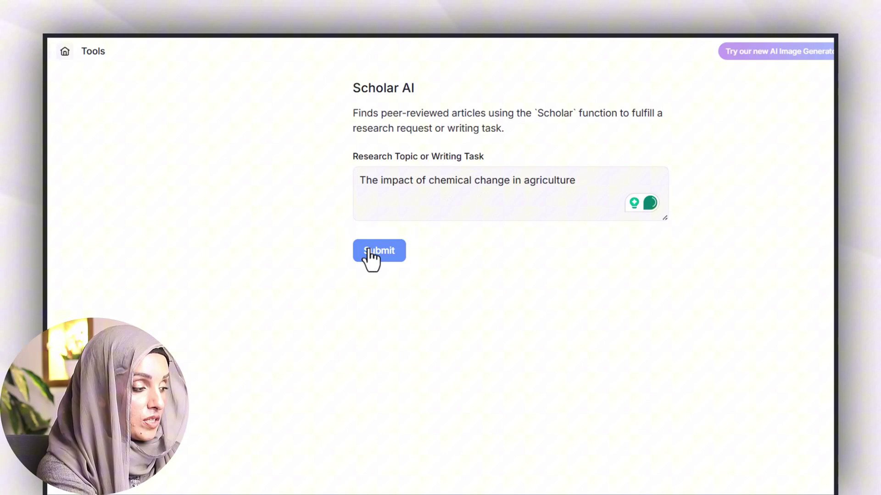
click(371, 251)
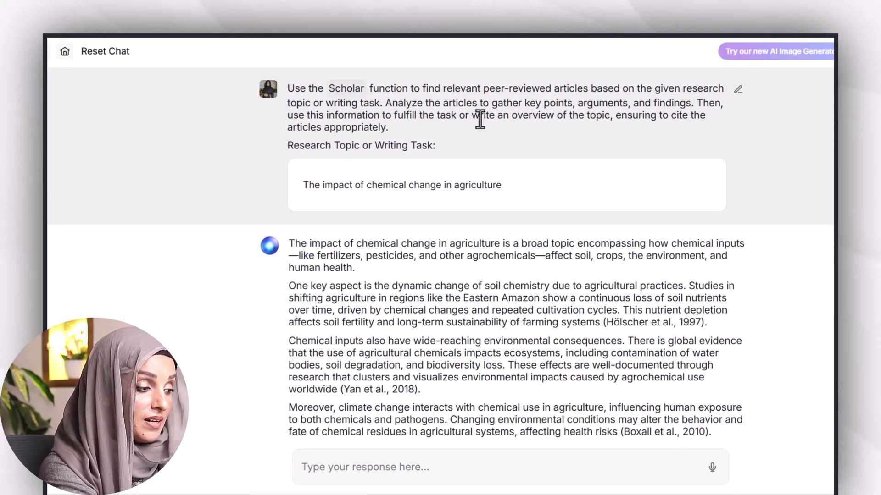
- Scroll the Scholar AI response down to its References and open the first source
scroll(527, 119, down, 10)
scroll(532, 124, up, 10)
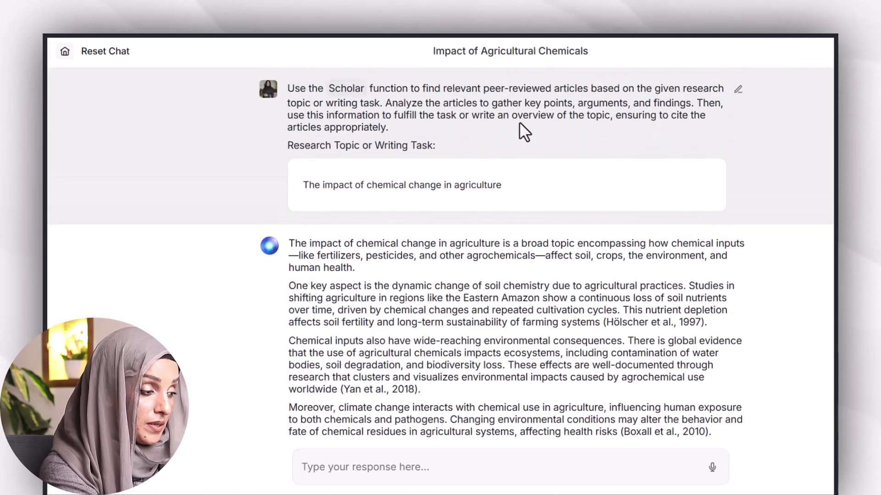
scroll(560, 122, down, 3)
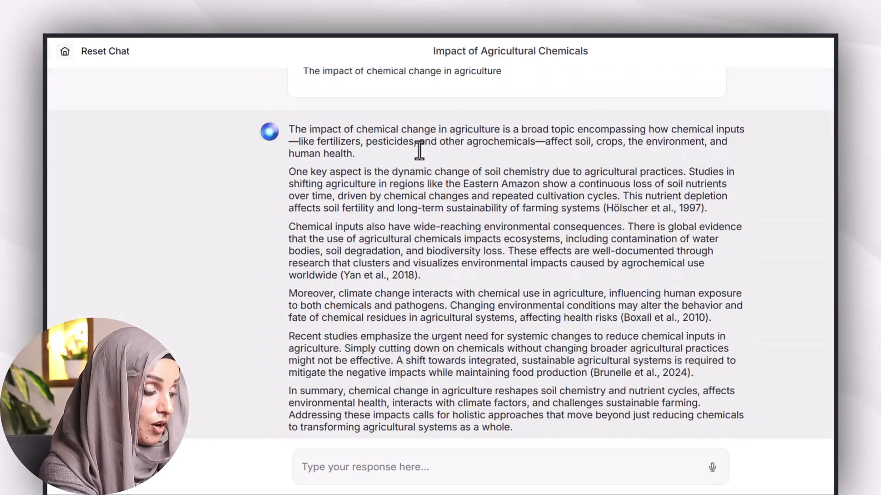
scroll(350, 206, up, 3)
scroll(357, 197, down, 3)
scroll(363, 137, up, 3)
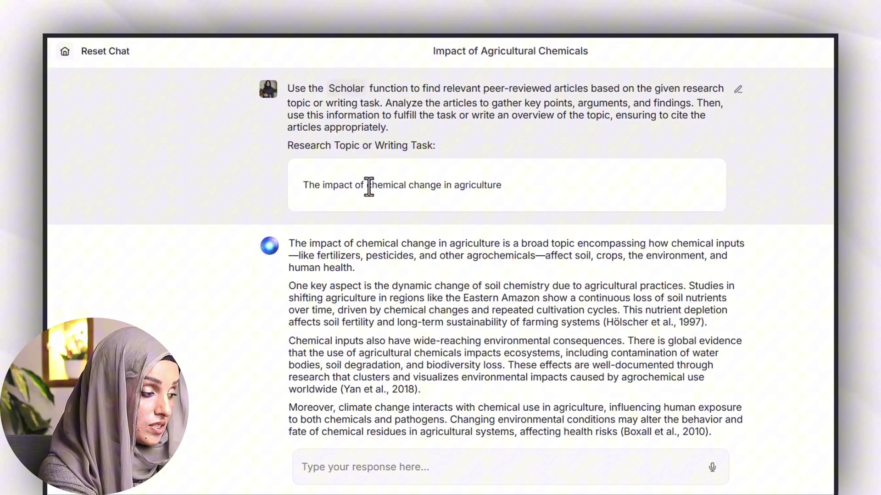
scroll(447, 205, down, 3)
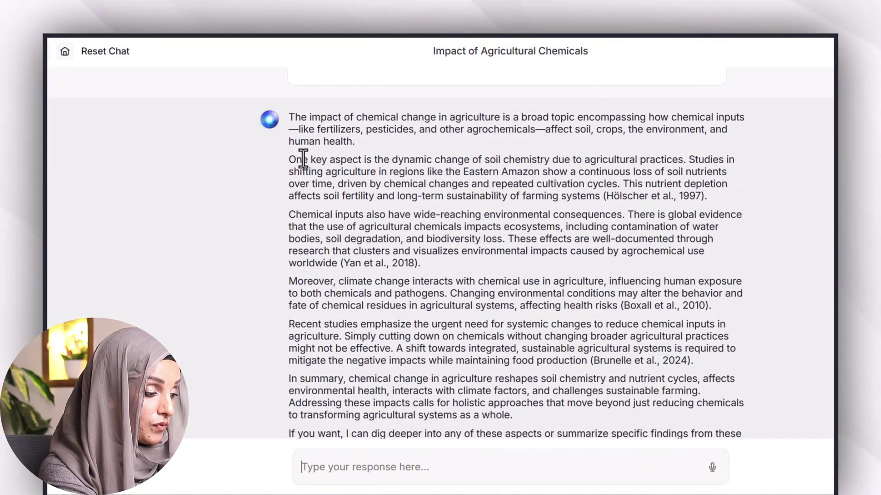
scroll(325, 222, down, 4)
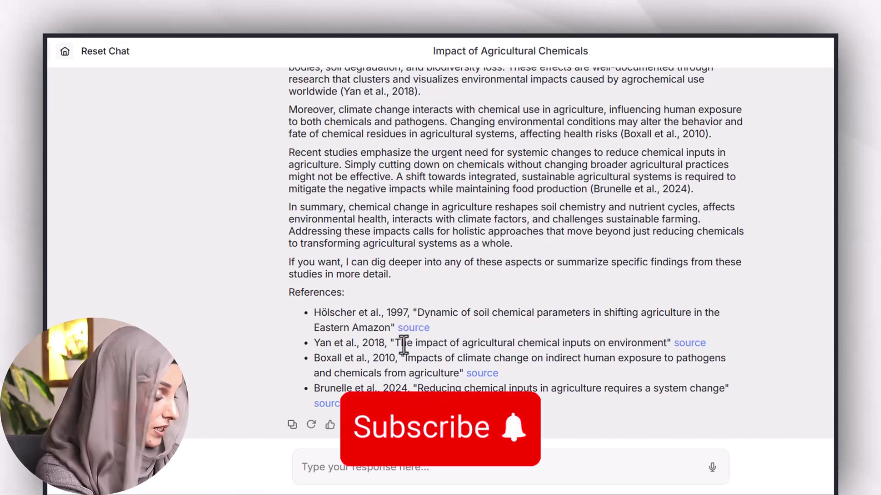
click(414, 328)
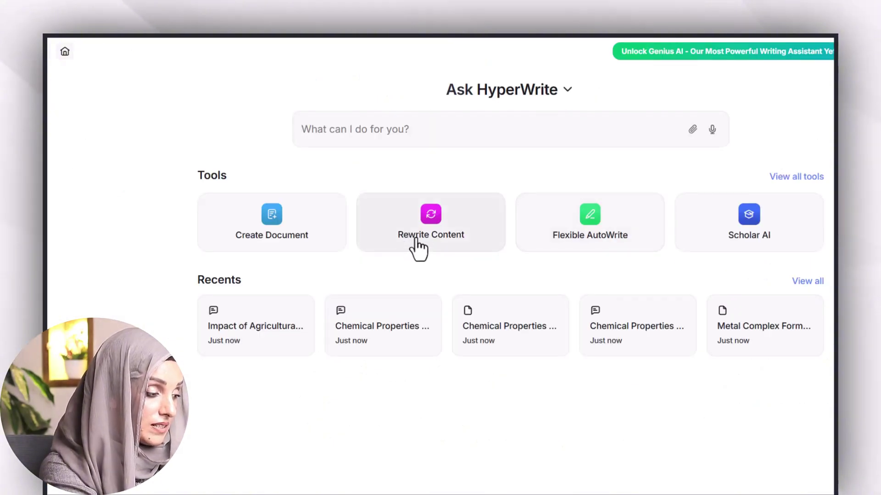
- Attach 'How tohumanize ai written content.docx' as original content in Rewrite Content
click(417, 243)
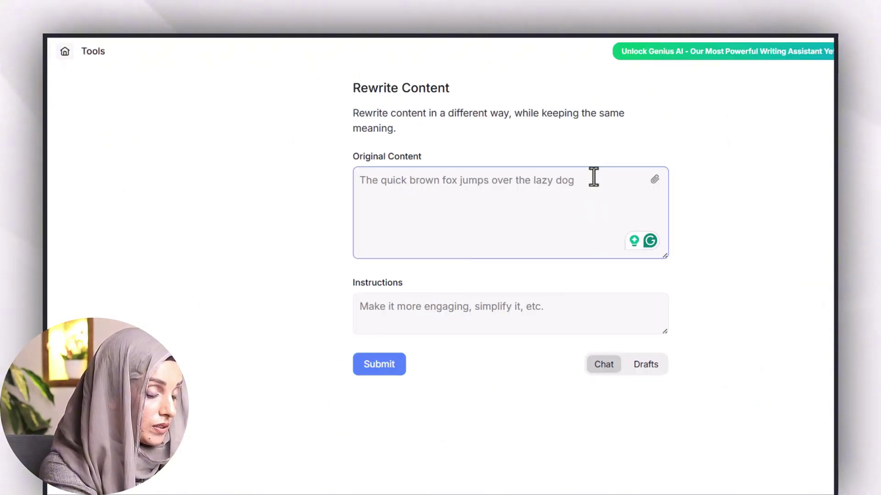
click(654, 181)
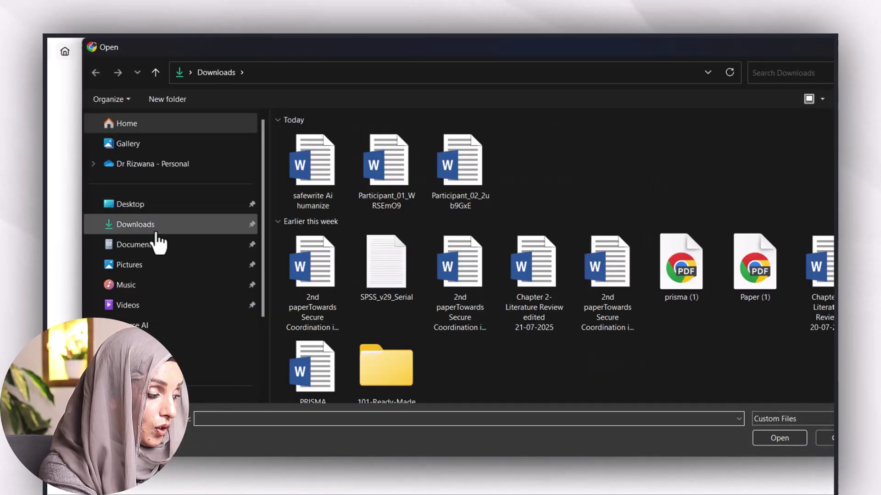
key(Escape)
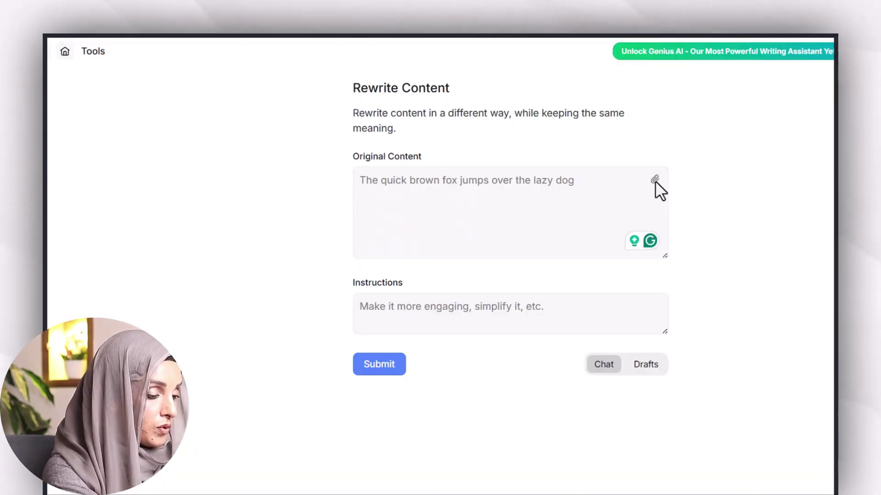
click(654, 180)
click(312, 170)
click(779, 438)
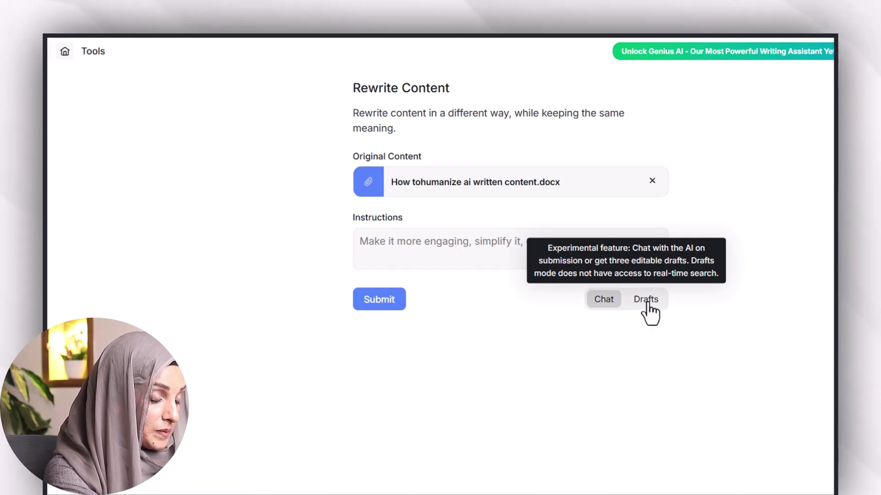
- Instruct the rewrite to make the document more academic and submit it
click(490, 254)
text(Make it ore cacdemic and)
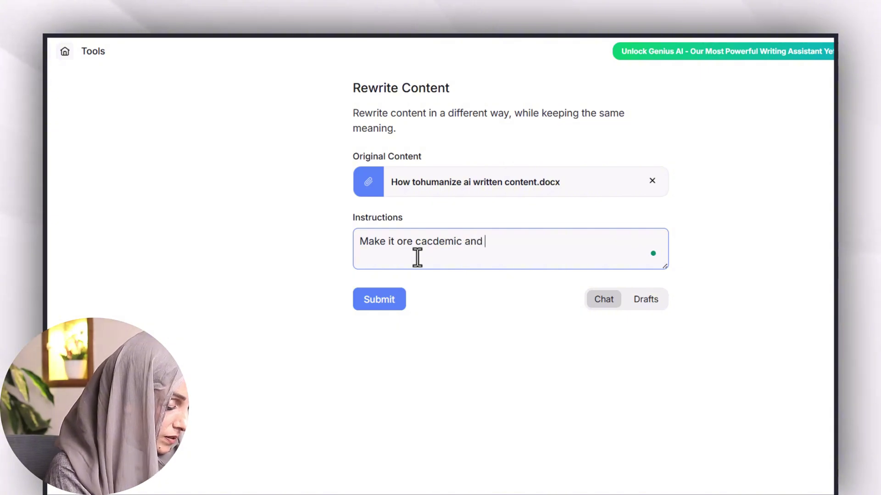
text( remove teh grammer erro)
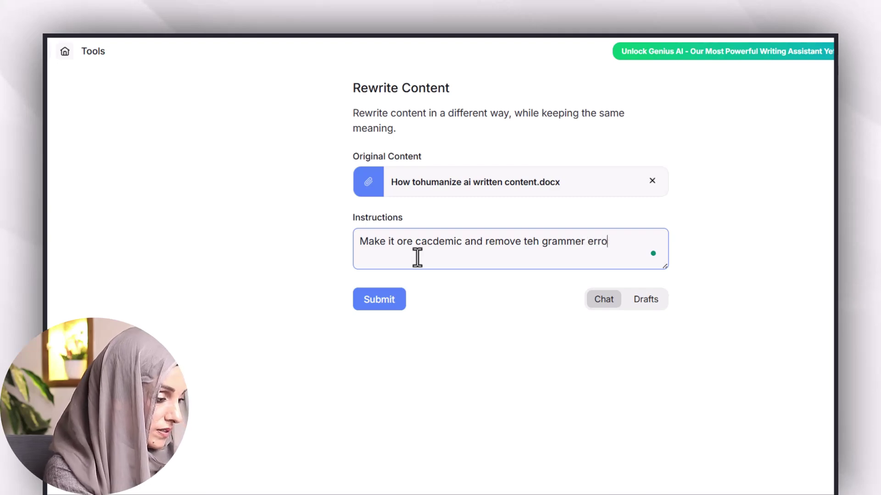
text(s)
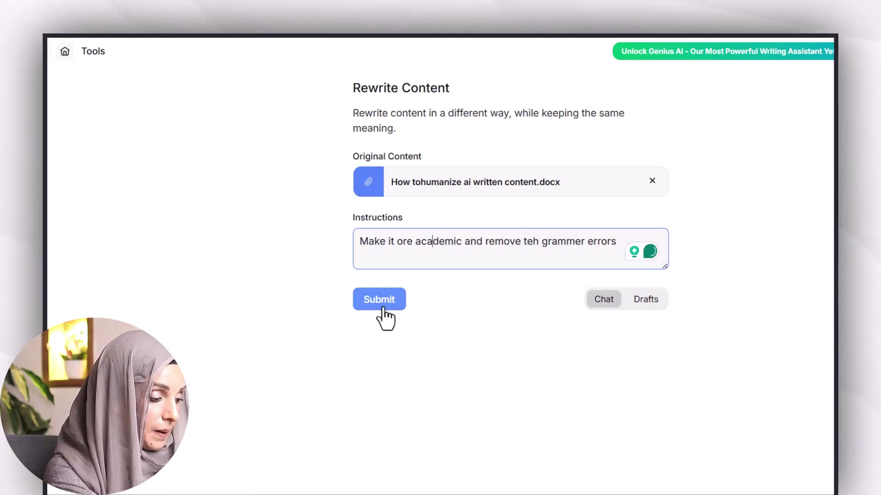
click(383, 309)
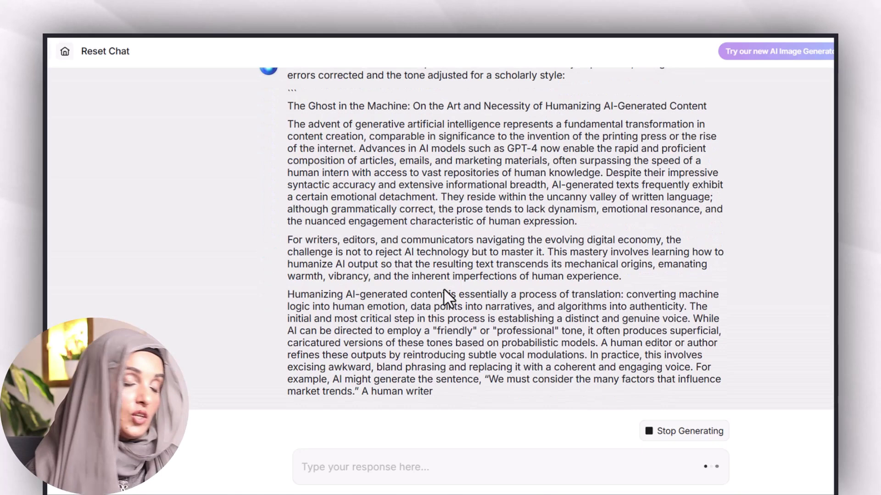